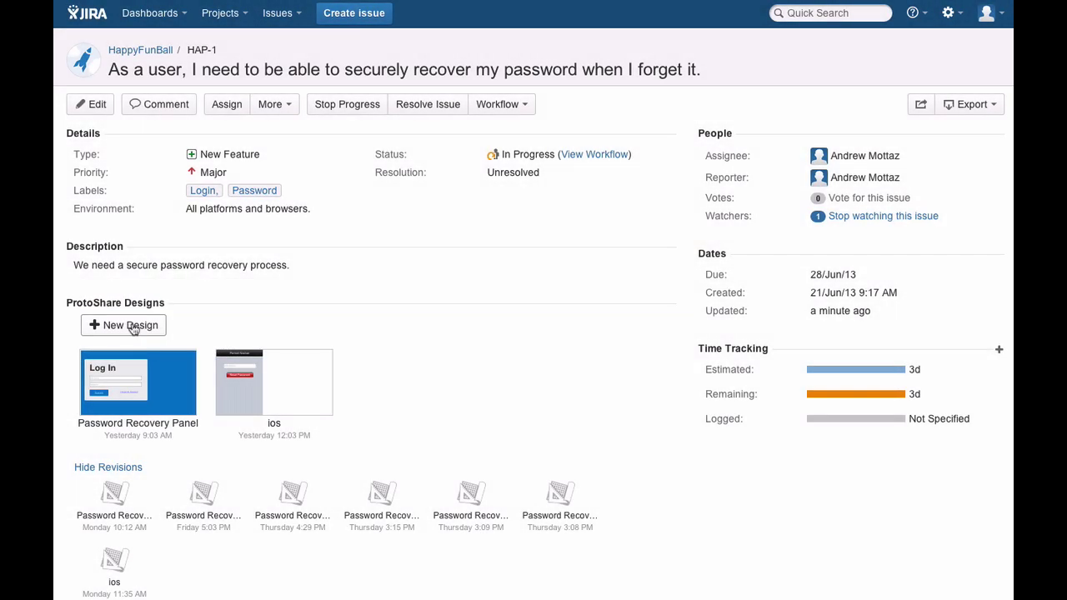
# - Preview the Password Recovery Panel mockup from its thumbnail on issue HAP-1
pyautogui.moveTo(132, 360)
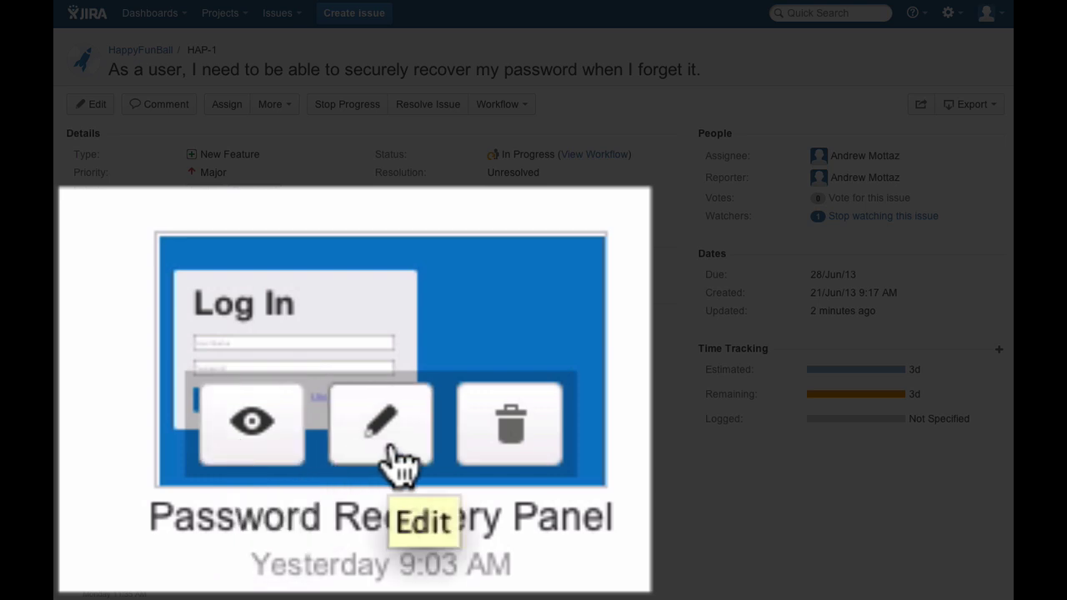
pyautogui.click(104, 403)
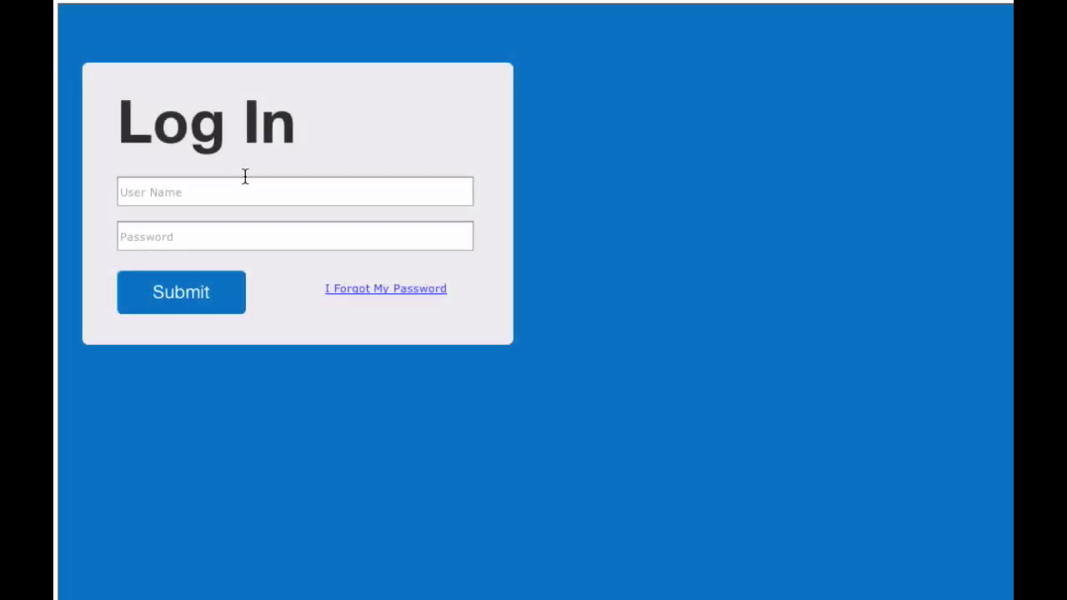
# - Enter a user name and password in the Log In form, then clear the password
pyautogui.click(242, 189)
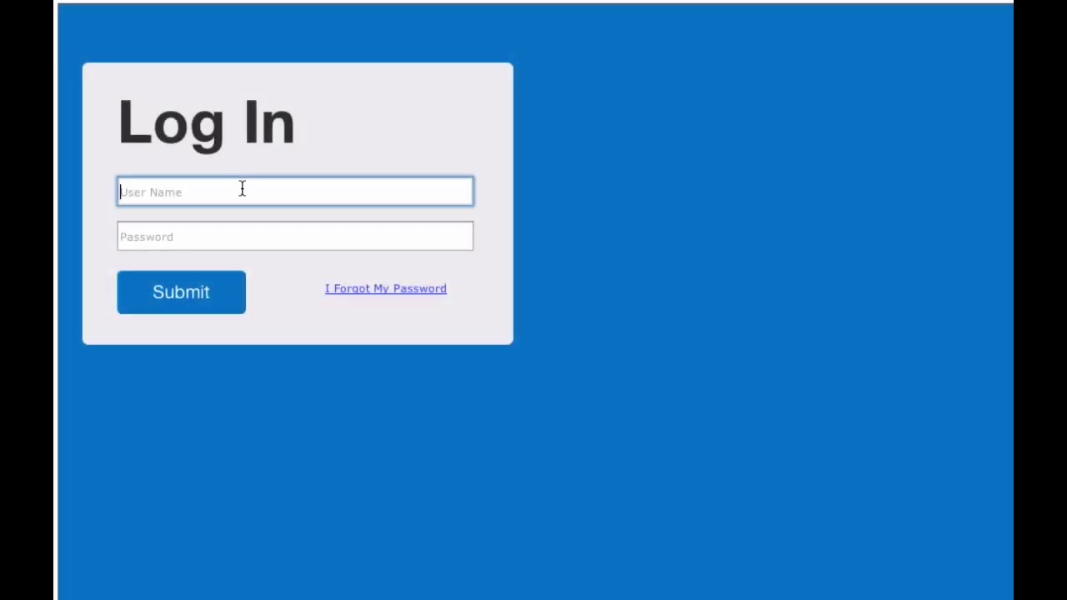
pyautogui.write('andrew')
pyautogui.press('Tab')
pyautogui.write('•••••••')
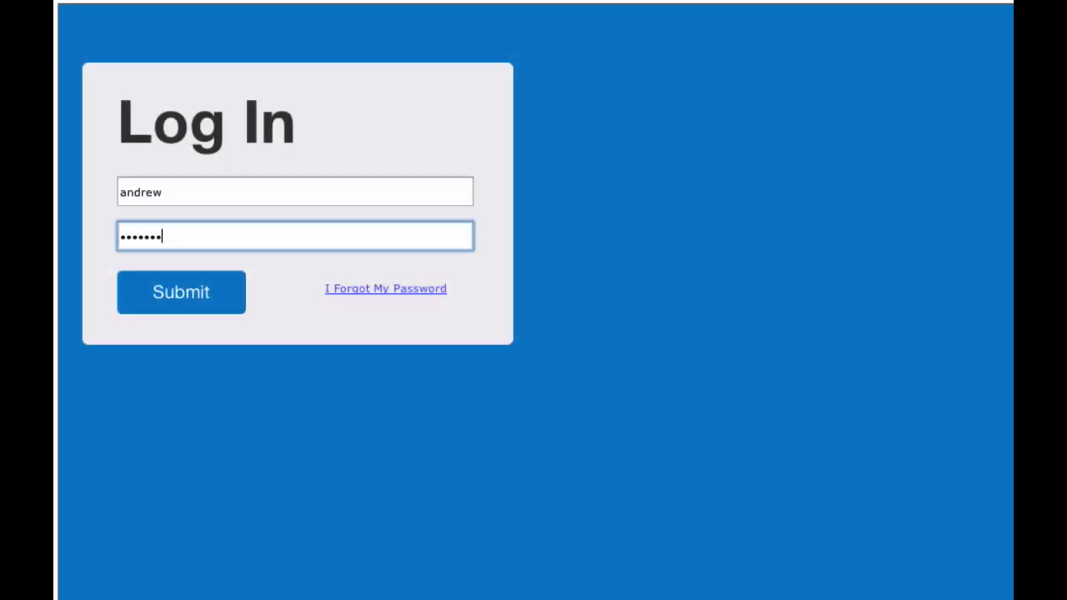
pyautogui.press('BackSpace')
pyautogui.press('BackSpace')
pyautogui.press('BackSpace')
pyautogui.press('BackSpace')
# - Request a password reset with an e-mail address and the captcha words, then close the confirmation
pyautogui.click(380, 289)
pyautogui.click(226, 196)
pyautogui.write('a')
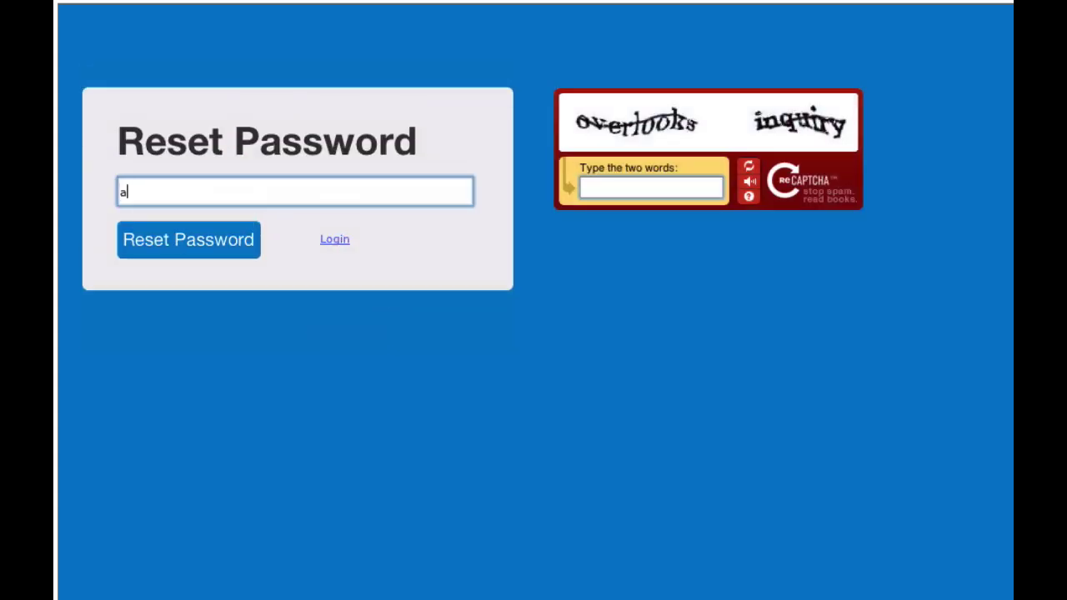
pyautogui.write('ndrew@example.com')
pyautogui.click(686, 192)
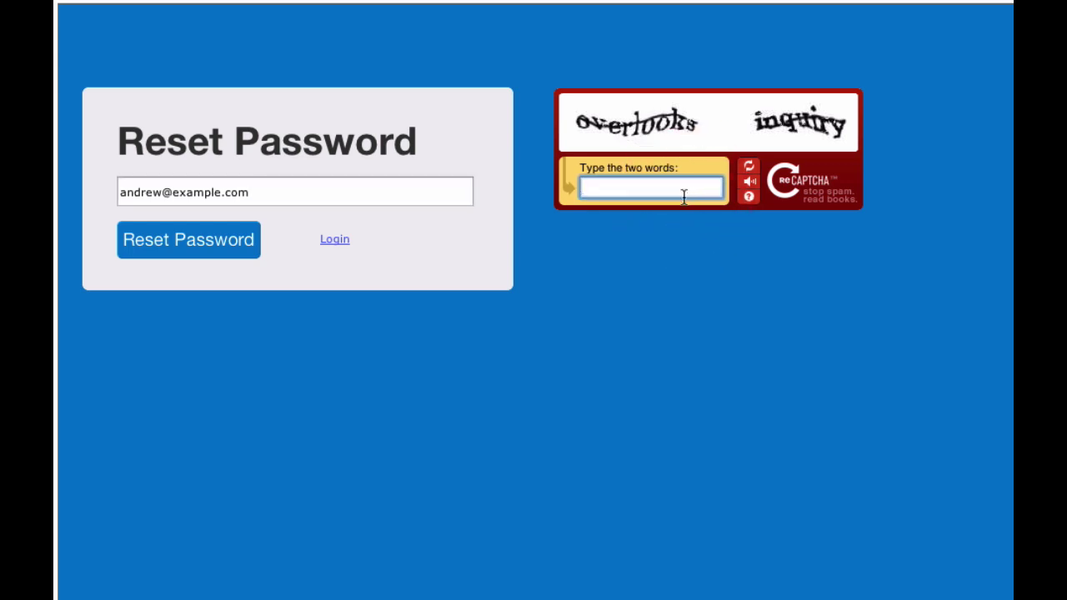
pyautogui.write('overlooks inquiry')
pyautogui.click(167, 240)
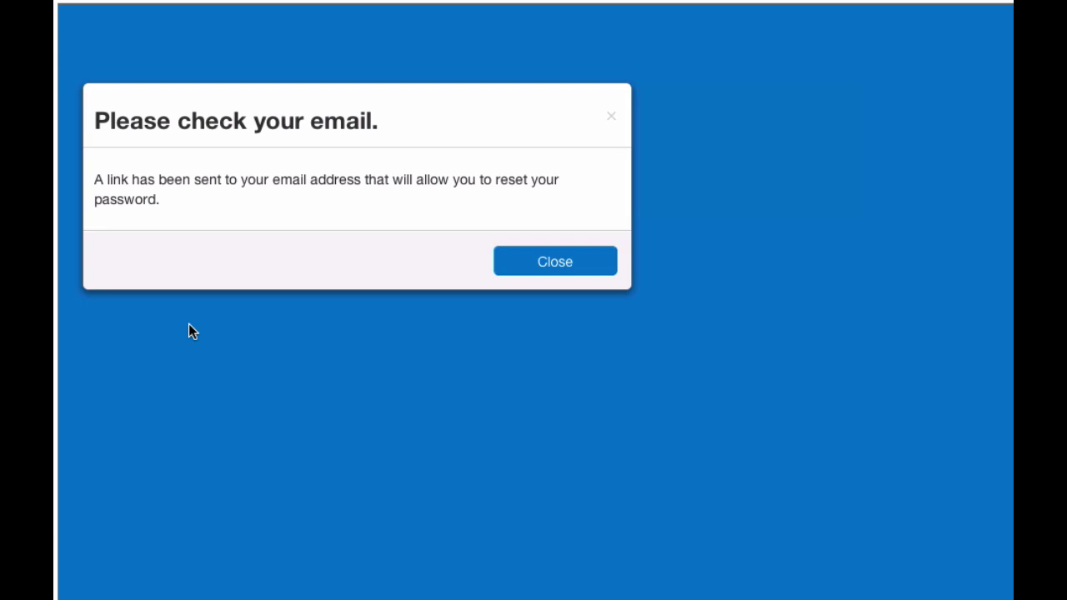
pyautogui.click(579, 262)
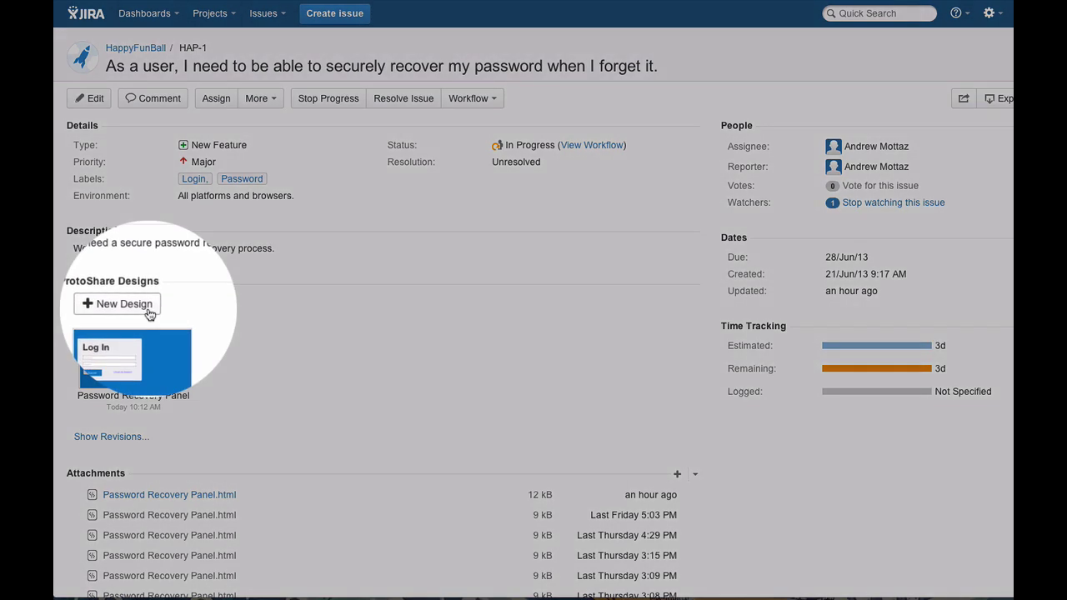
# - Start a new design and place a Logo box at the canvas top-left
pyautogui.click(149, 310)
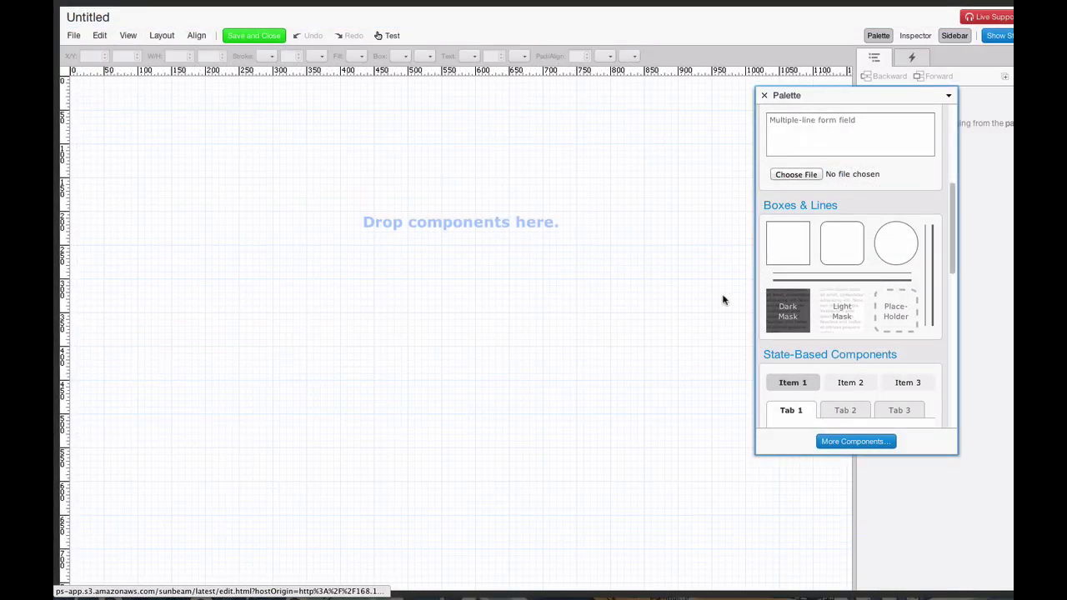
pyautogui.moveTo(786, 242); pyautogui.dragTo(141, 112)
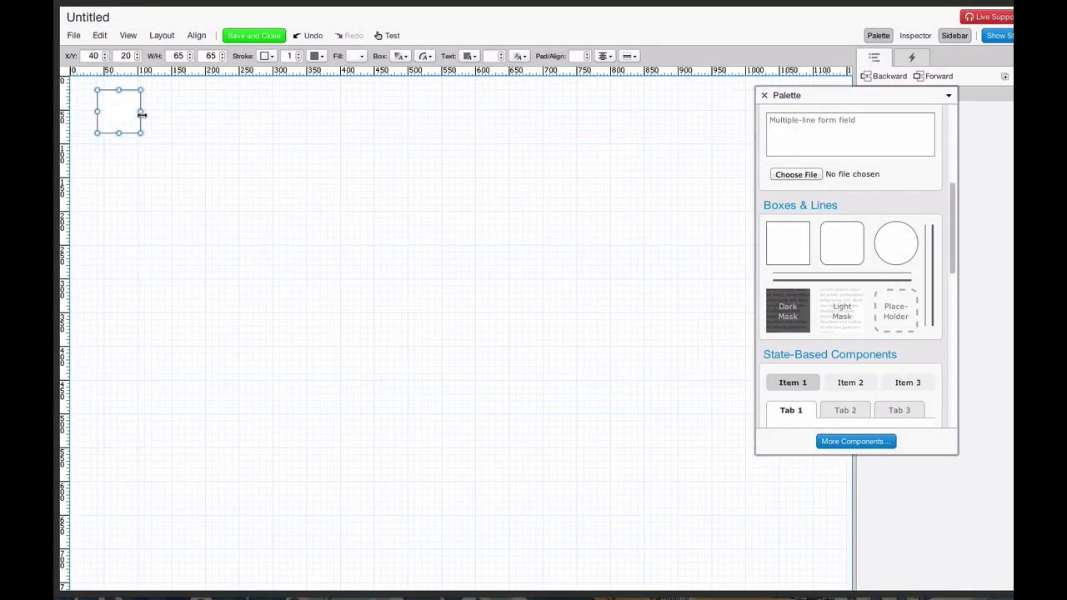
pyautogui.doubleClick(192, 117)
pyautogui.press('Escape')
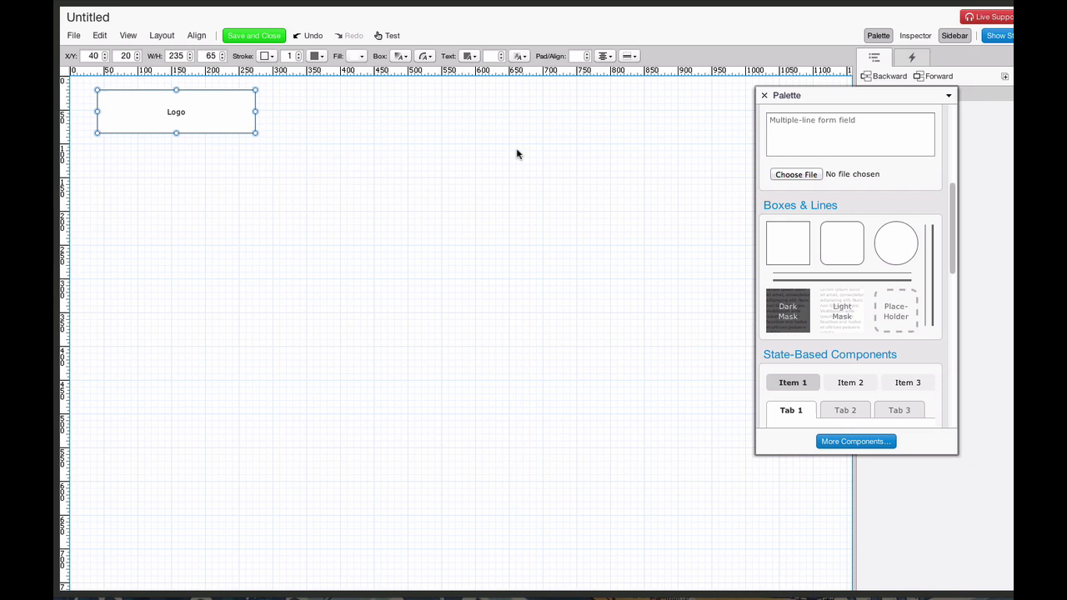
# - Add a Banner box to the right of the Logo, then save and close the design
pyautogui.moveTo(222, 108); pyautogui.dragTo(731, 111)
pyautogui.doubleClick(531, 115)
pyautogui.write('Banner and navigation')
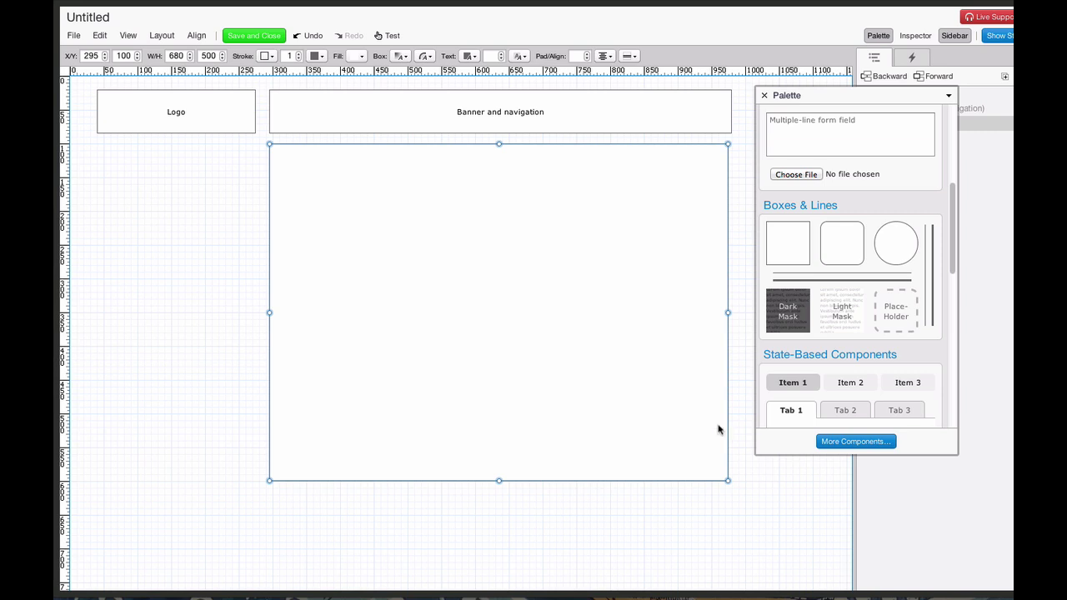
pyautogui.click(236, 36)
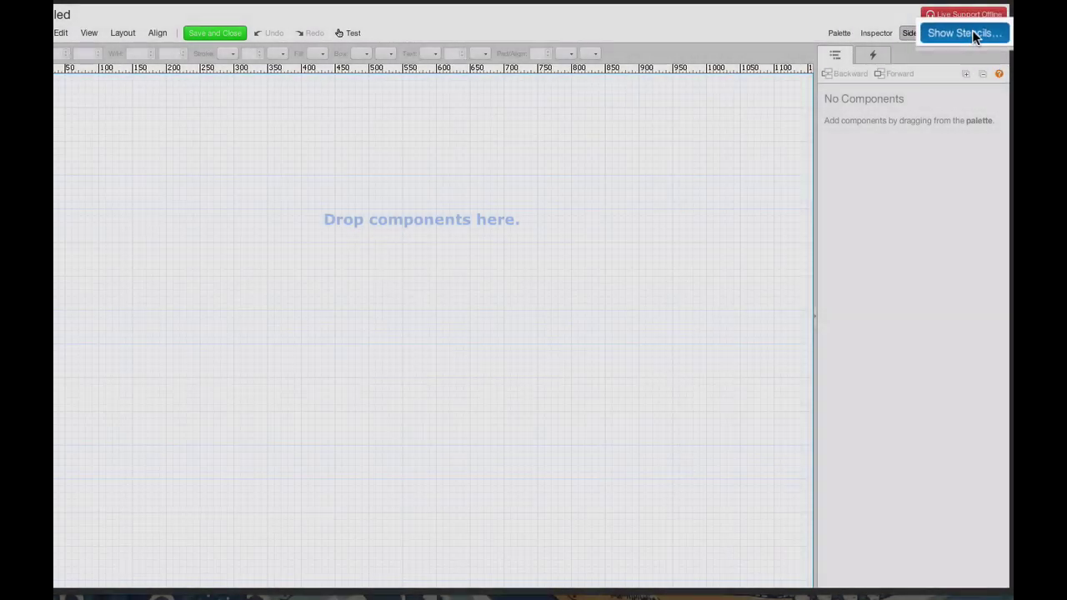
# - Drop the Bootstrap Hero 480 page layout from the stencil library onto the canvas
pyautogui.click(969, 31)
pyautogui.click(587, 39)
pyautogui.moveTo(600, 79)
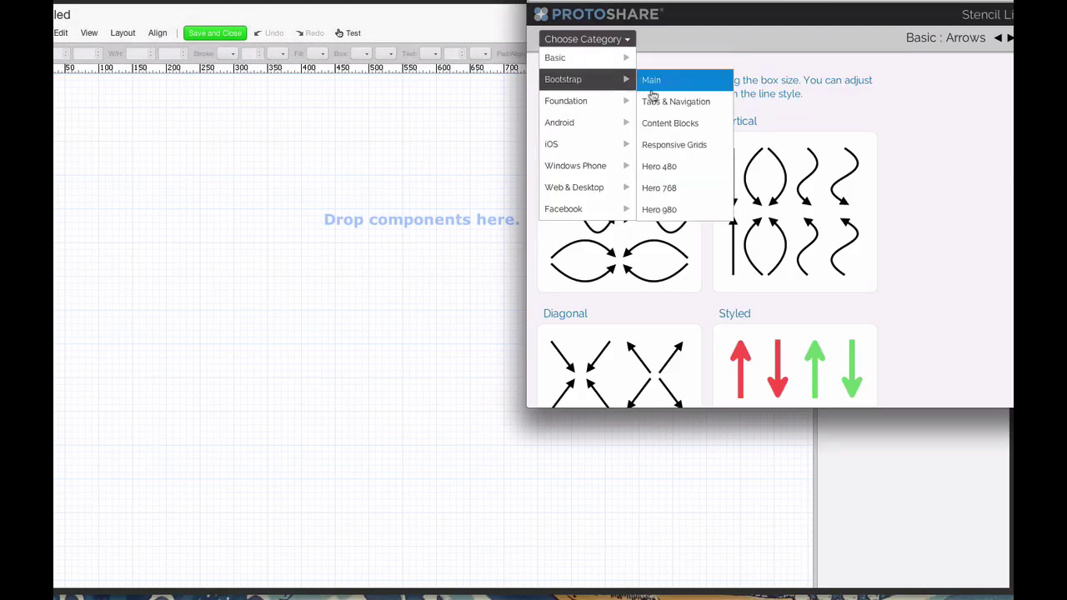
pyautogui.click(656, 166)
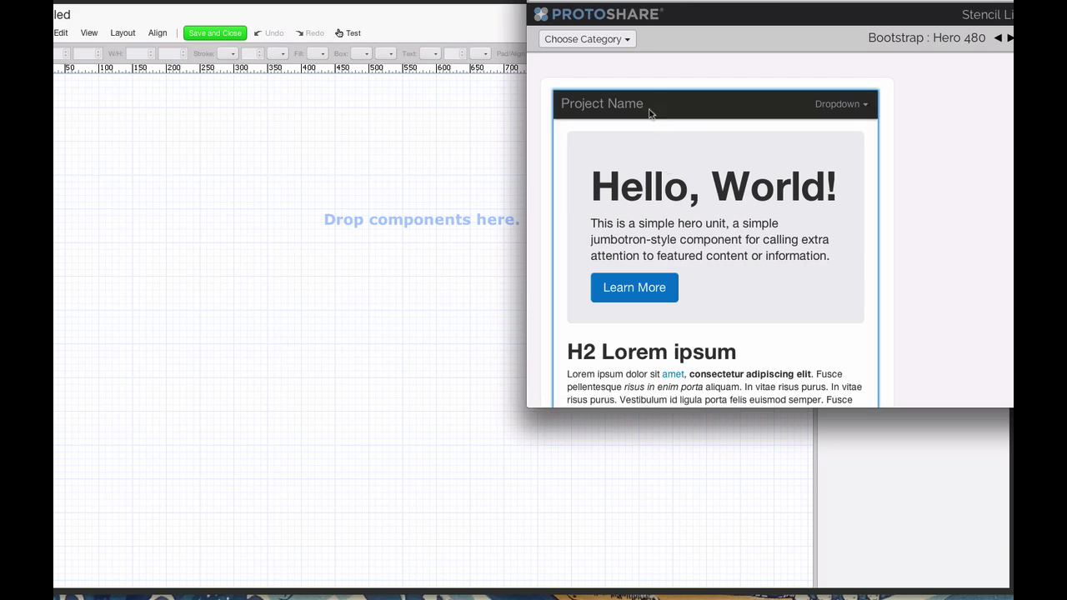
pyautogui.moveTo(650, 113); pyautogui.dragTo(134, 109)
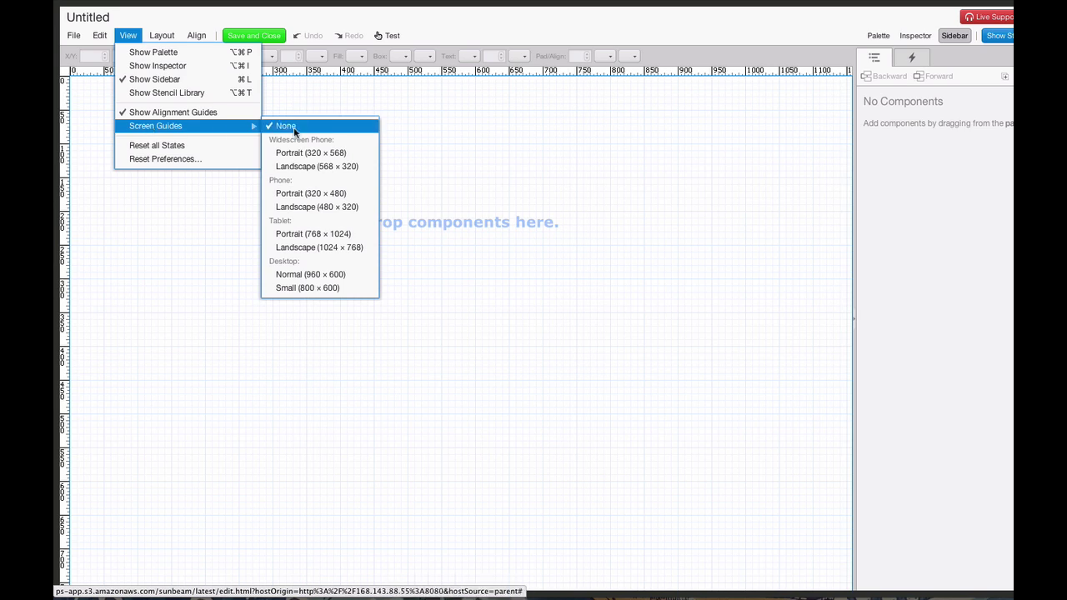
# - Add a Portrait 320 × 568 guide with a Navbar, then preview and dismiss the reset dialog
pyautogui.click(298, 152)
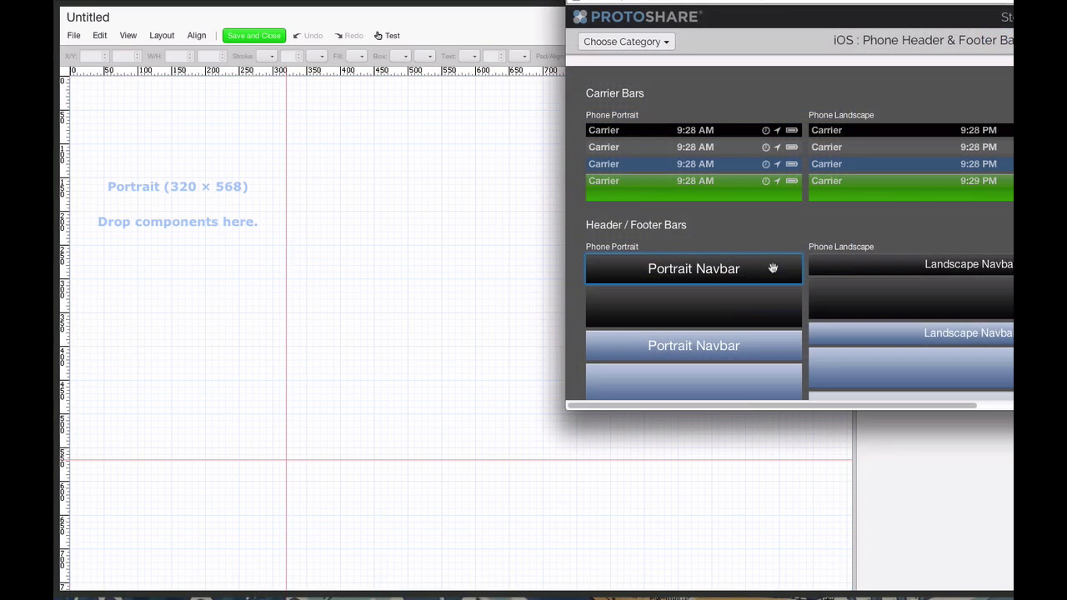
pyautogui.moveTo(773, 267); pyautogui.dragTo(71, 81)
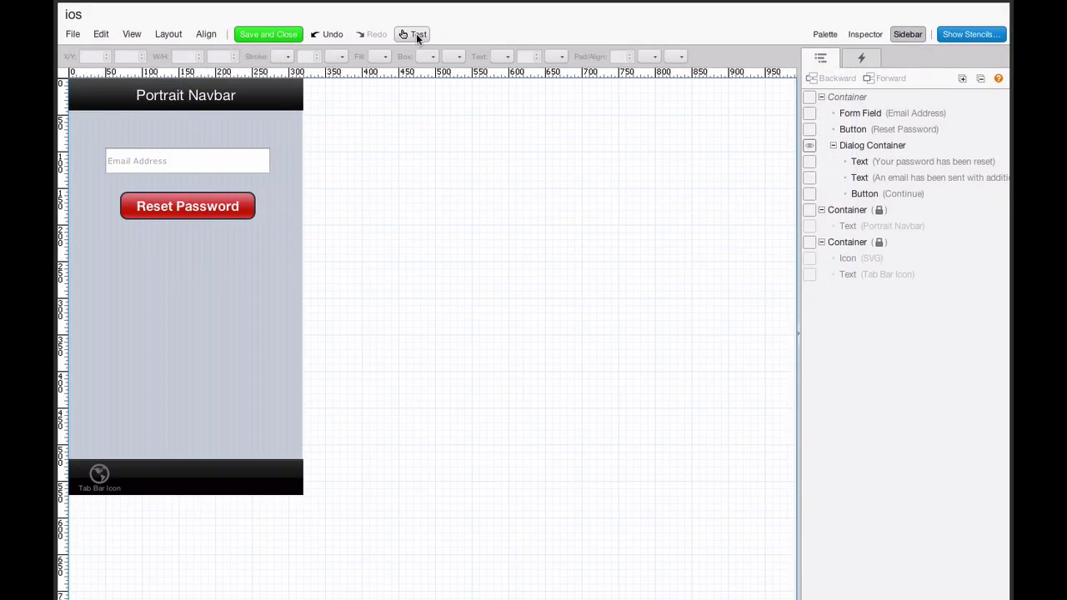
pyautogui.click(416, 33)
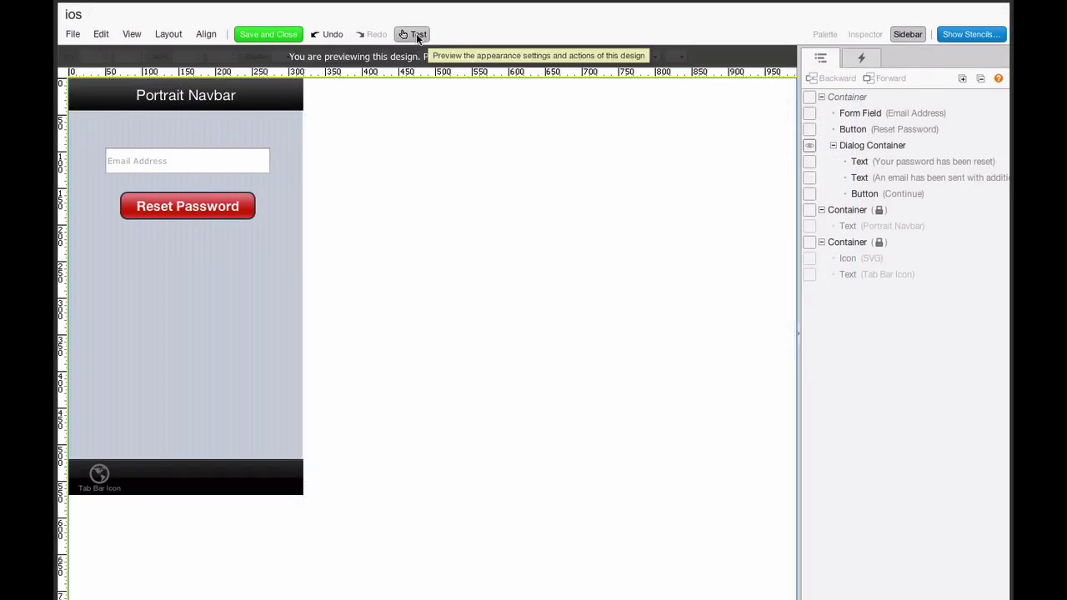
pyautogui.click(209, 205)
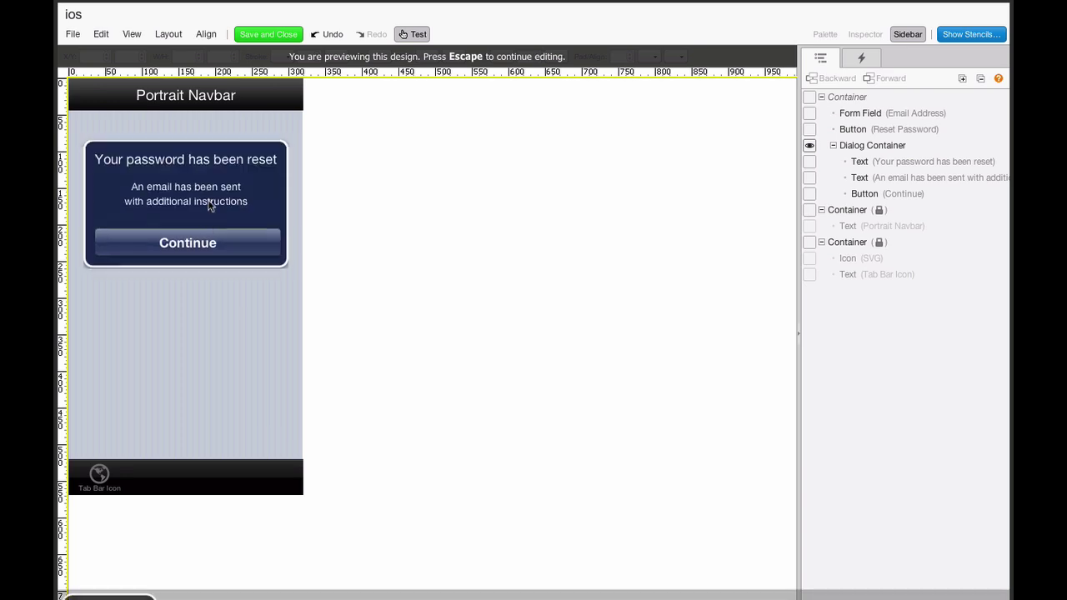
pyautogui.click(200, 246)
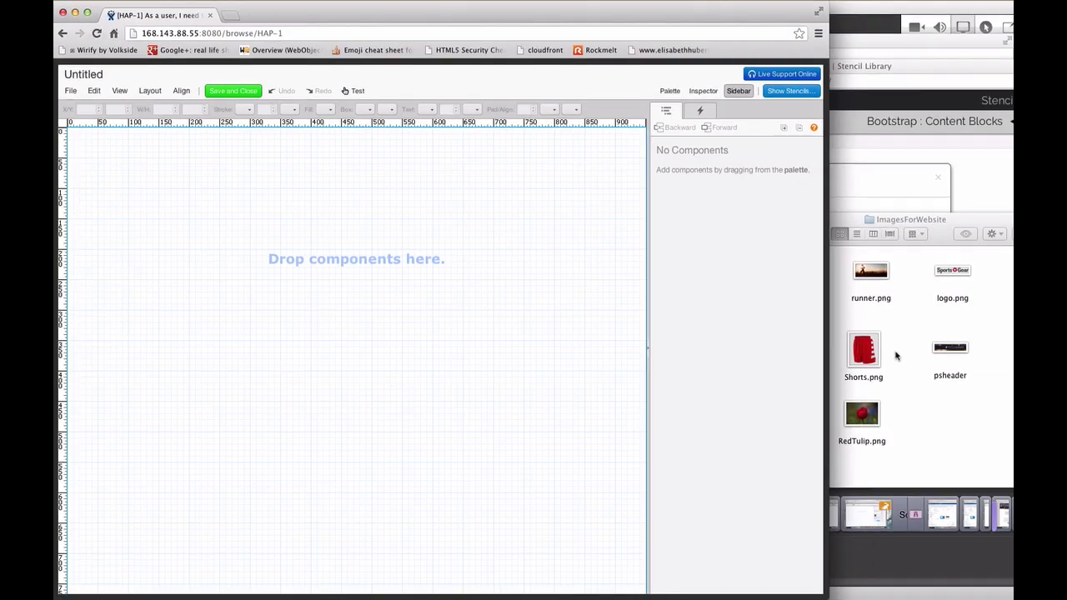
# - Drop the runner photo, red shorts image and Sports Gear logo onto the canvas
pyautogui.moveTo(875, 273); pyautogui.dragTo(164, 191)
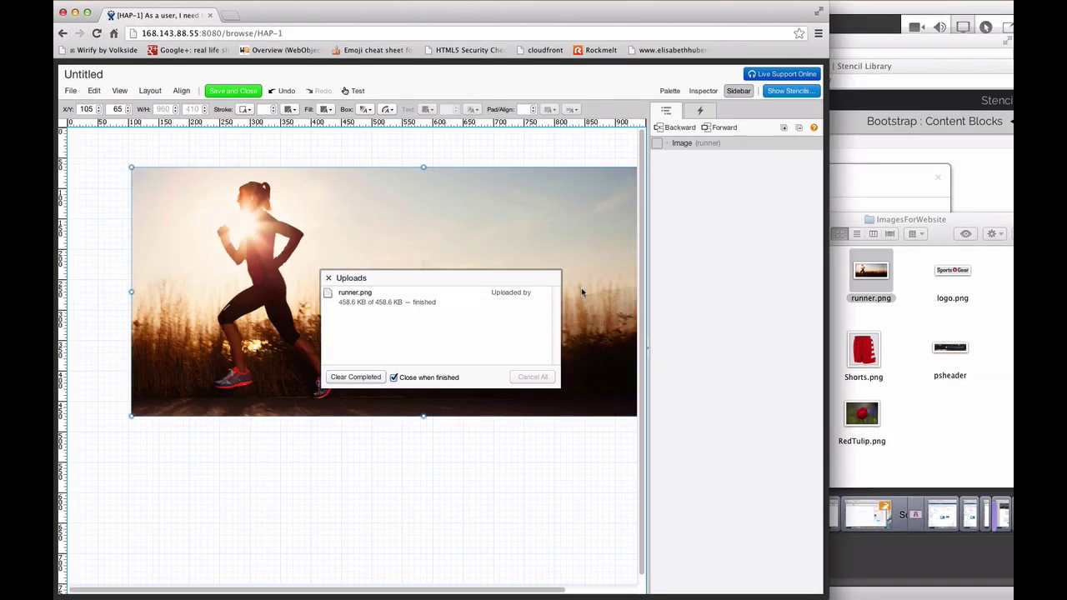
pyautogui.moveTo(863, 350); pyautogui.dragTo(383, 362)
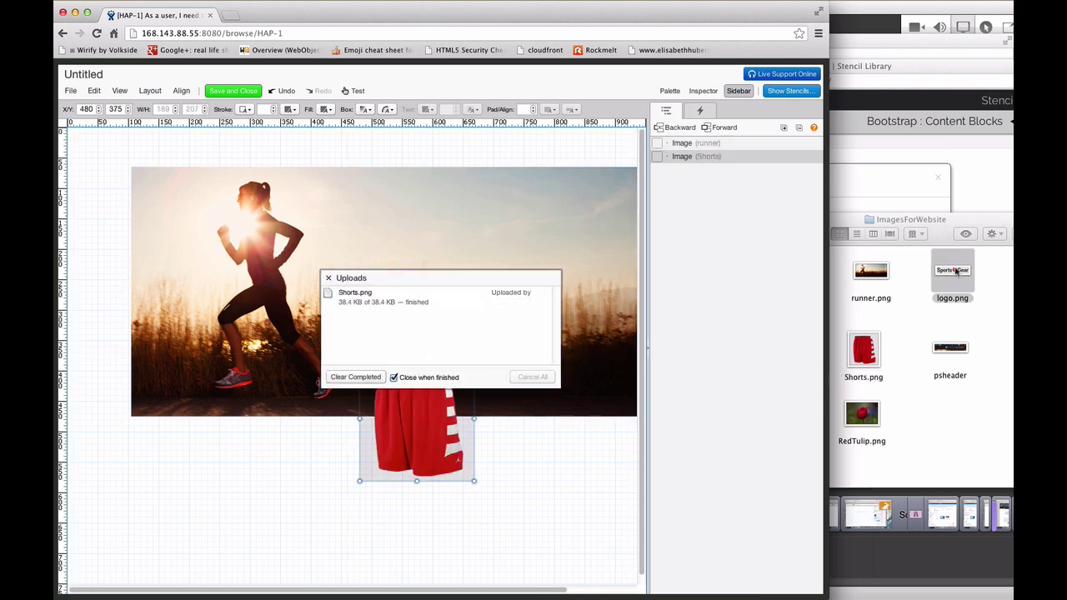
pyautogui.moveTo(952, 271); pyautogui.dragTo(137, 138)
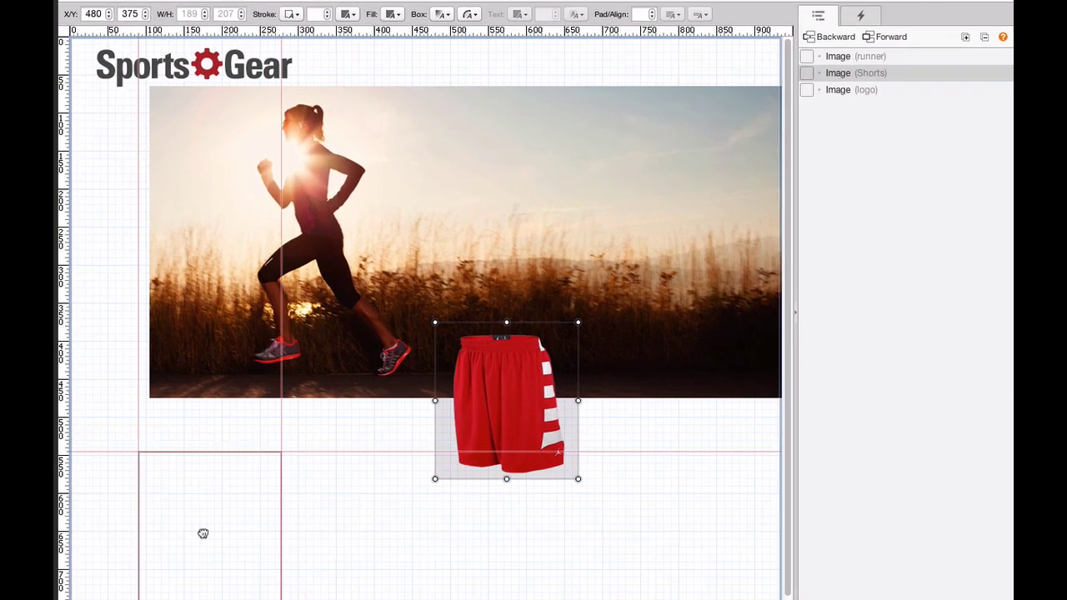
# - Move the shorts image to the lower left, shift the runner left, and shrink the shorts
pyautogui.moveTo(487, 405); pyautogui.dragTo(154, 521)
pyautogui.click(349, 340)
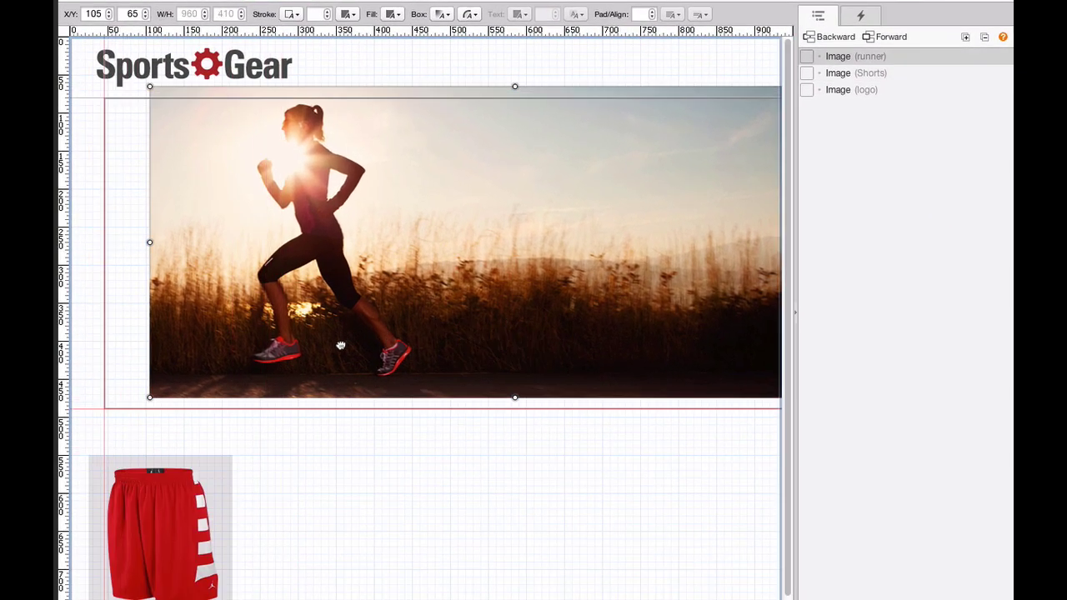
pyautogui.moveTo(349, 341); pyautogui.dragTo(316, 354)
pyautogui.click(226, 459)
pyautogui.moveTo(231, 454); pyautogui.dragTo(150, 510)
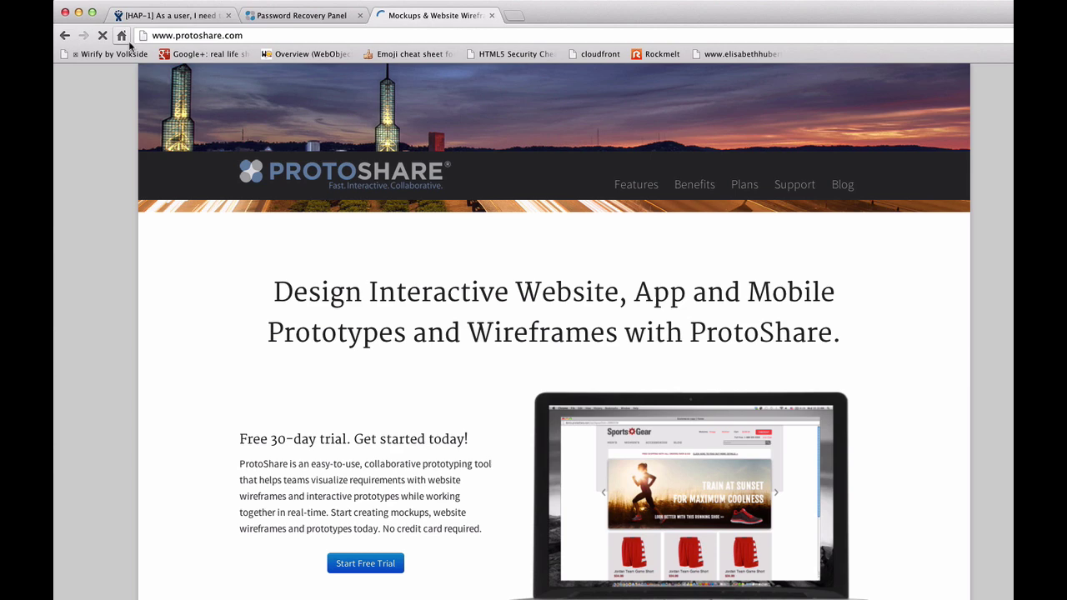
# - Bring the protoshare.com page into the design and cover its copy with a light yellow box
pyautogui.moveTo(143, 35); pyautogui.dragTo(142, 155)
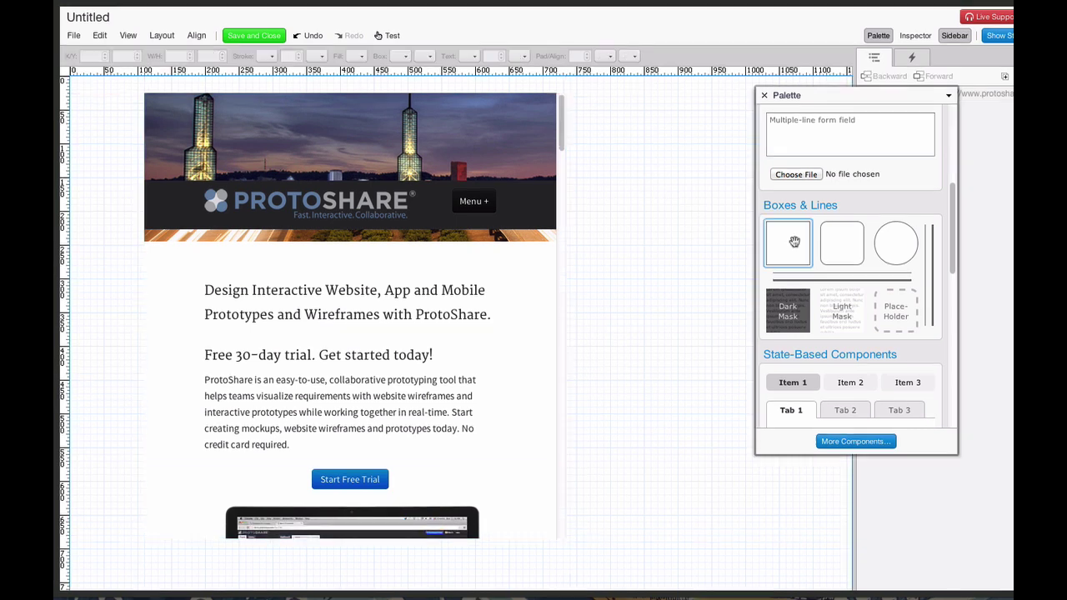
pyautogui.moveTo(788, 242); pyautogui.dragTo(607, 388)
pyautogui.click(359, 56)
pyautogui.click(410, 171)
# - Write "Can you have marketing look at the copy for this page?" in the yellow box
pyautogui.doubleClick(536, 381)
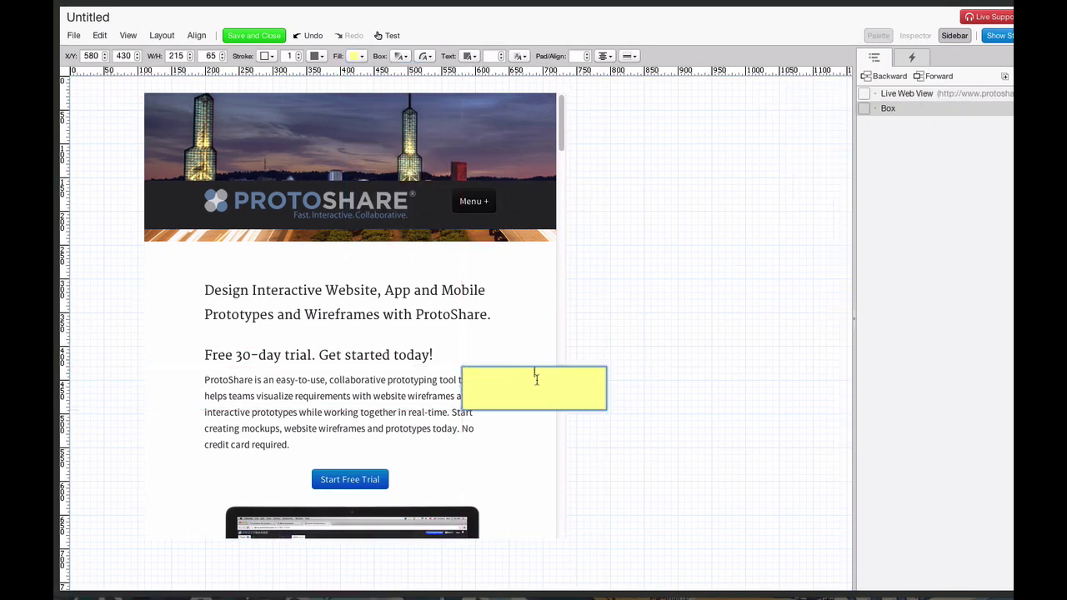
pyautogui.write('Can you have3')
pyautogui.press('BackSpace')
pyautogui.write('market')
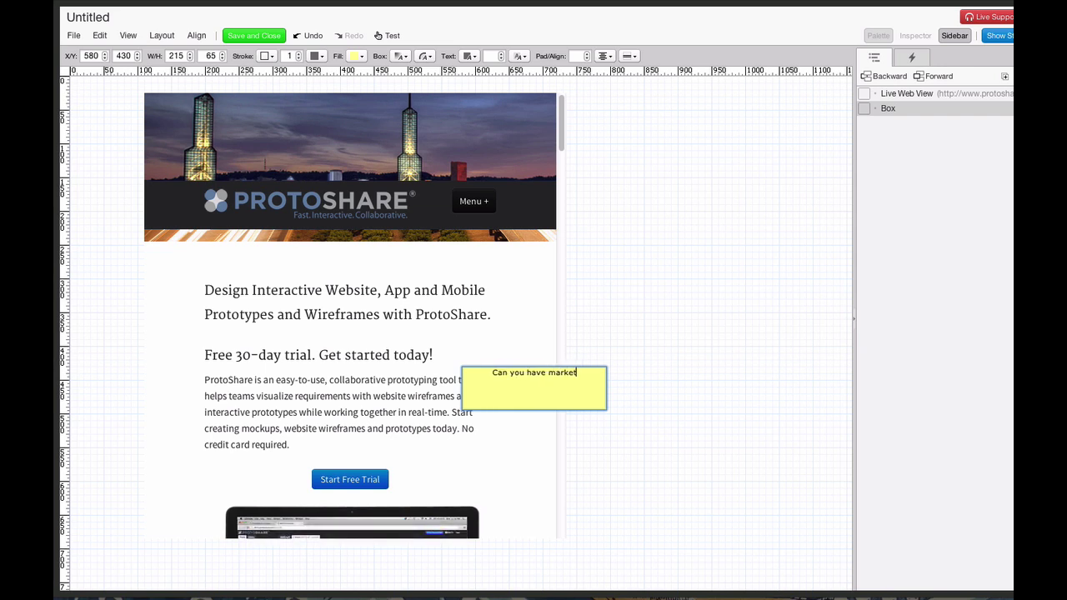
pyautogui.write('ing look at the copy for this page?')
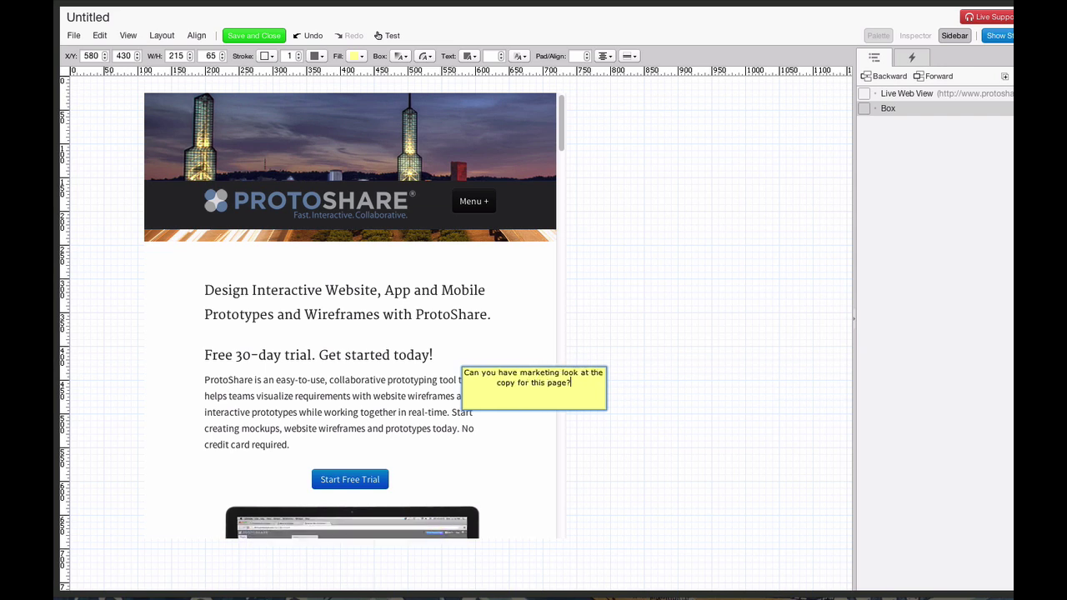
pyautogui.press('Escape')
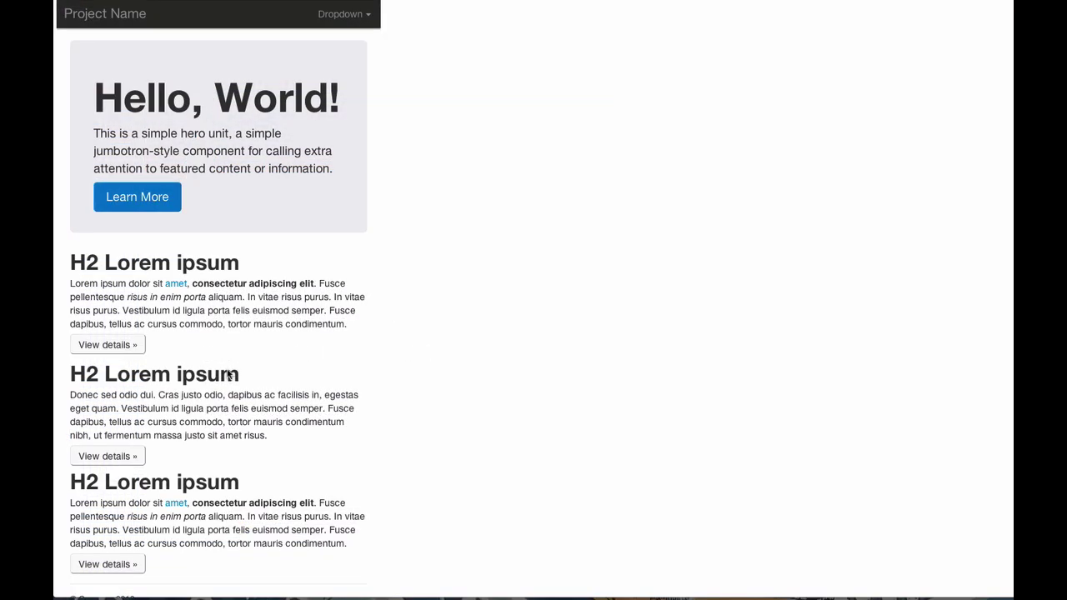
# - Inspect the Learn More button's style rules in the developer tools
pyautogui.rightClick(171, 196)
pyautogui.click(185, 324)
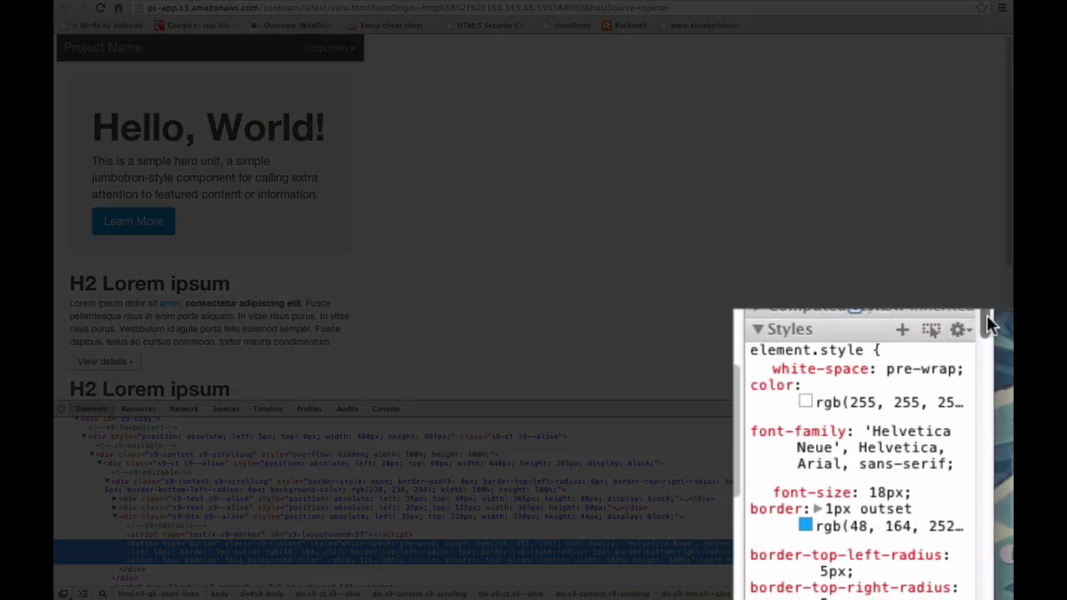
pyautogui.scroll(-3, 988, 321)
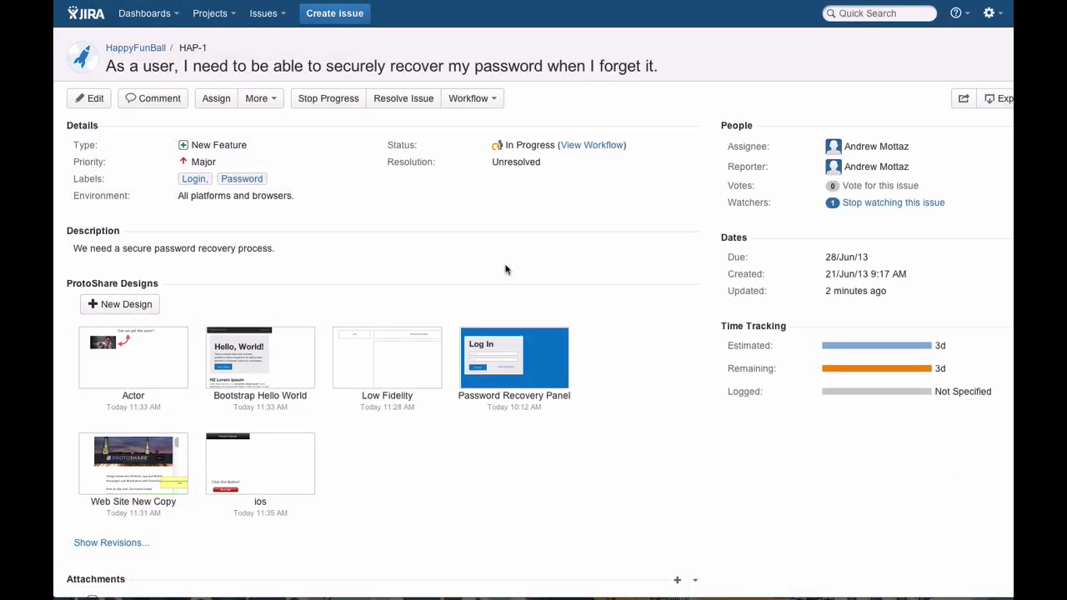
pyautogui.scroll(-2, 420, 366)
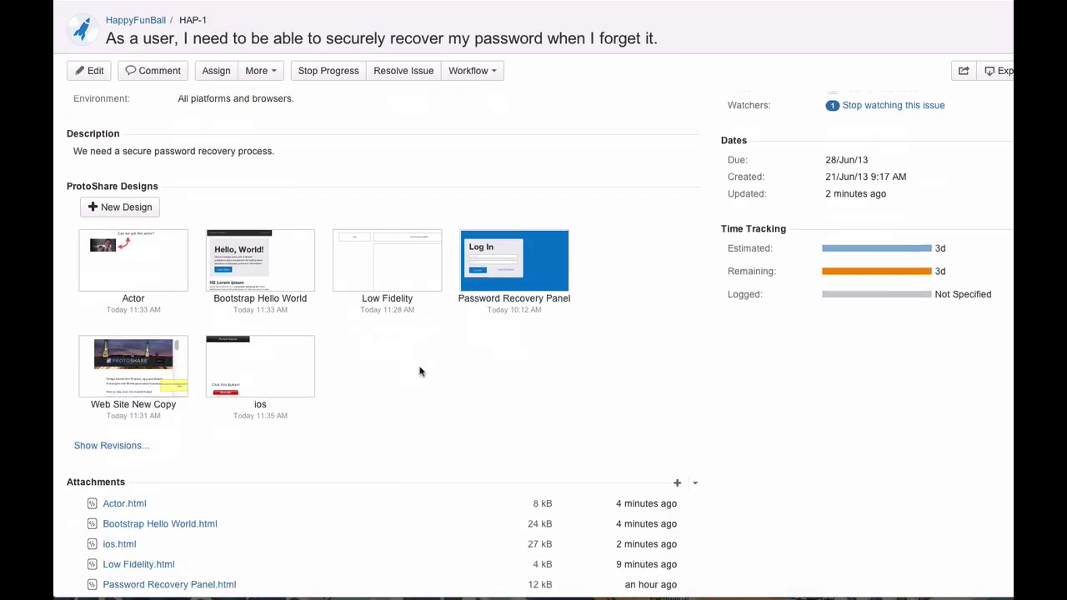
pyautogui.click(121, 447)
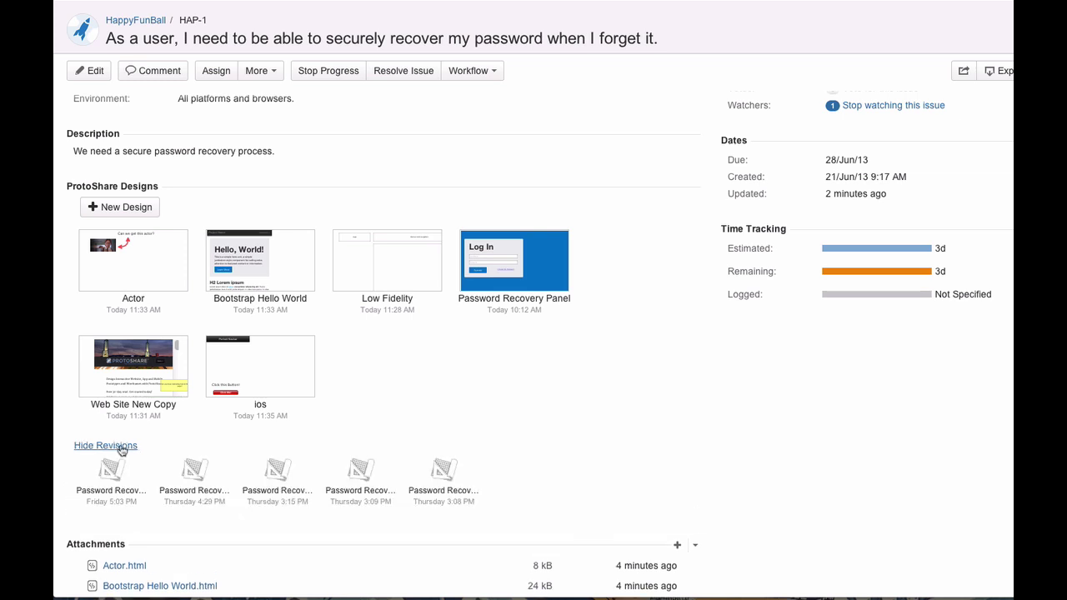
pyautogui.click(121, 448)
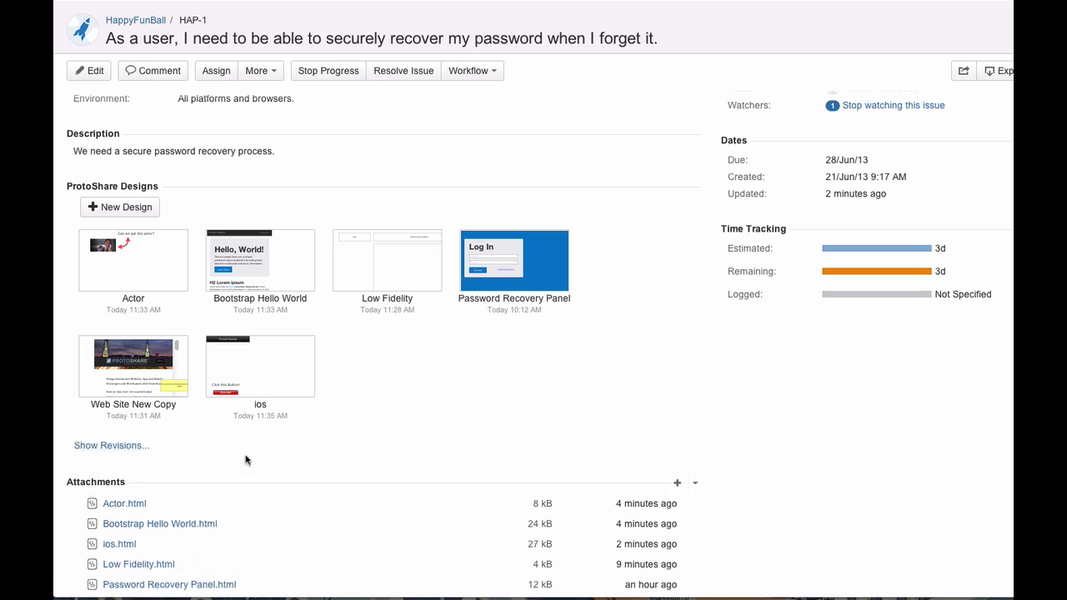